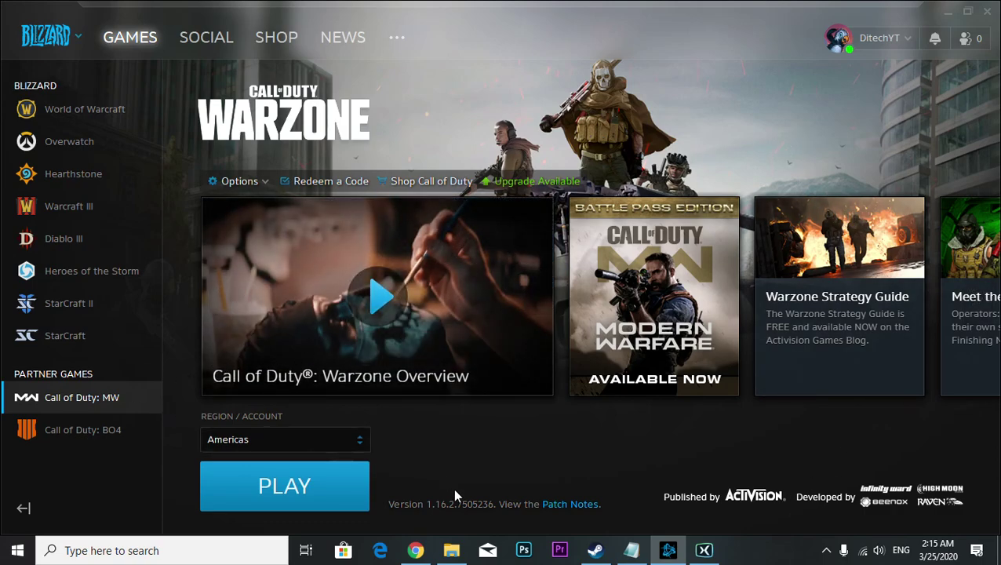
# - Browse to D:\Battle.net\Call of Duty Modern Warfare and select the Modern Warfare Launcher file
pyautogui.click(453, 551)
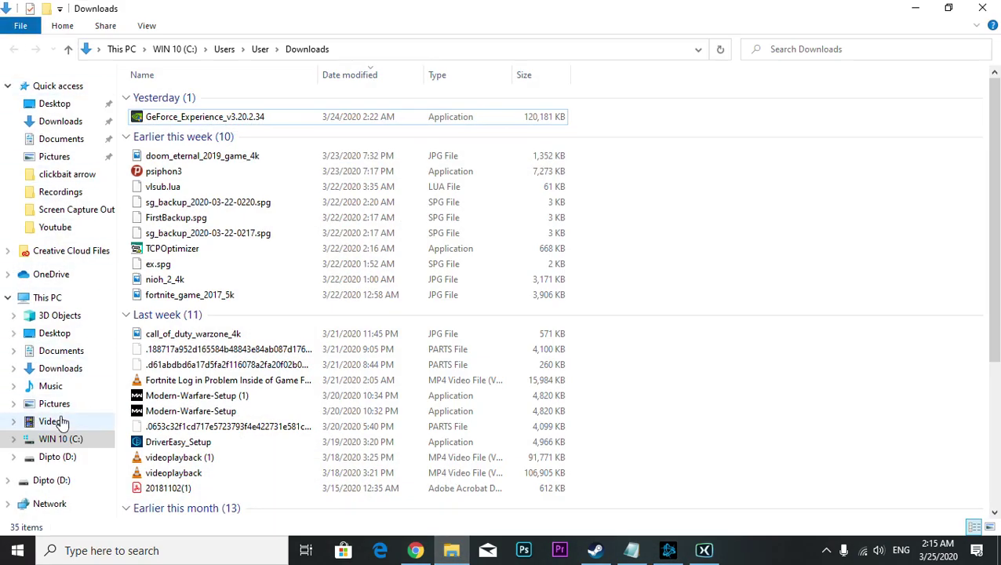
pyautogui.click(49, 481)
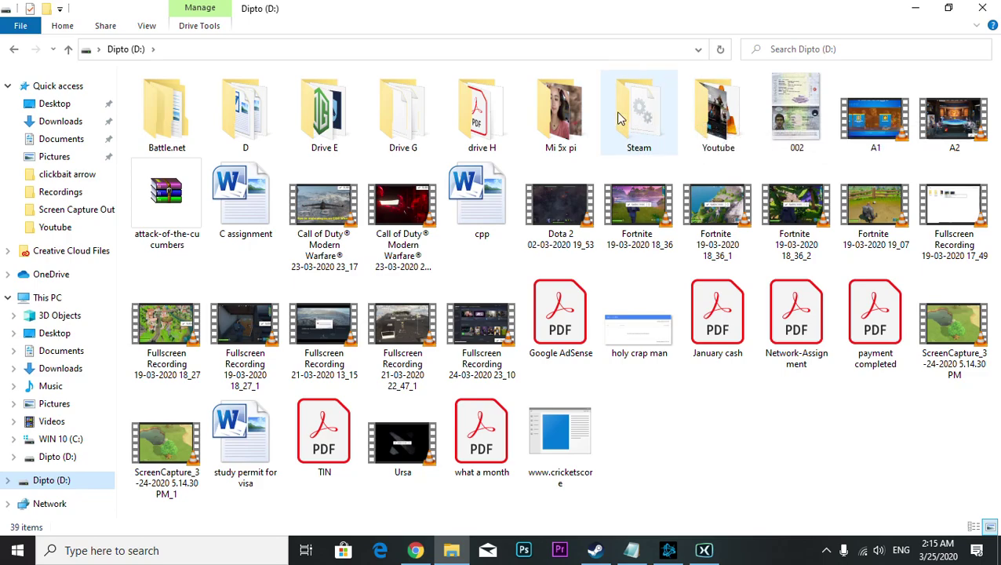
pyautogui.doubleClick(177, 125)
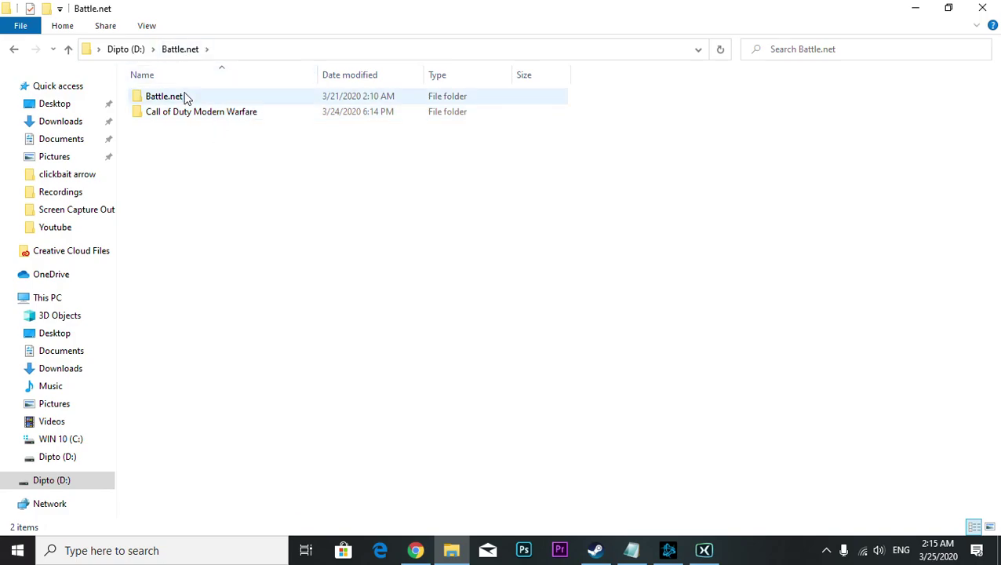
pyautogui.doubleClick(212, 113)
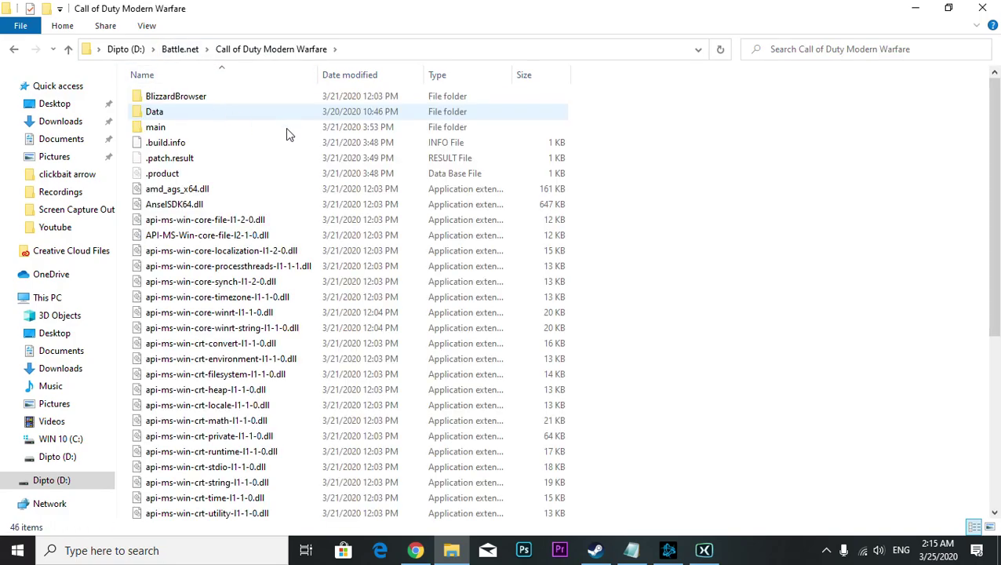
pyautogui.scroll(-6, 369, 250)
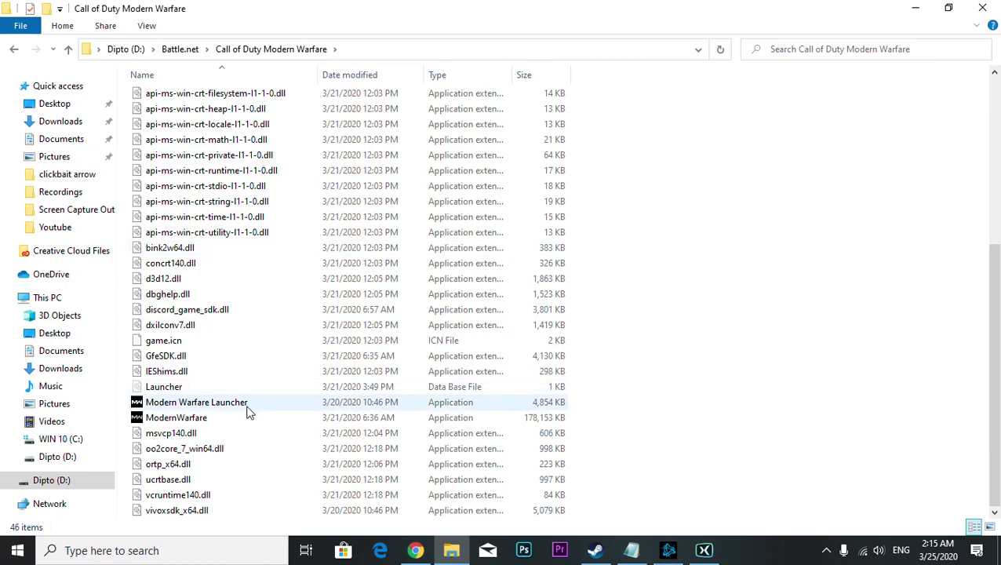
pyautogui.click(160, 403)
# - Disable fullscreen optimizations in the Modern Warfare Launcher's compatibility properties
pyautogui.rightClick(160, 399)
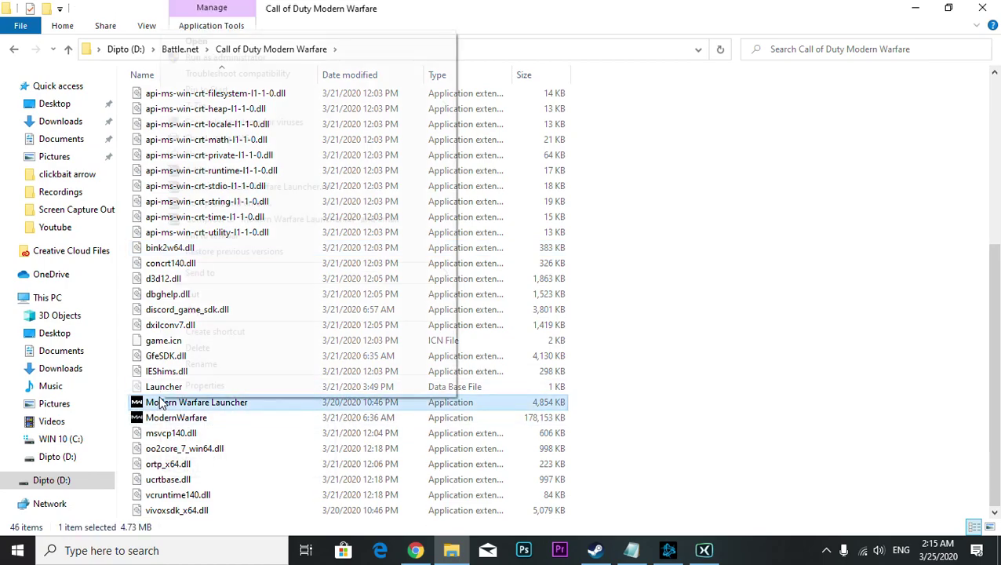
pyautogui.click(209, 387)
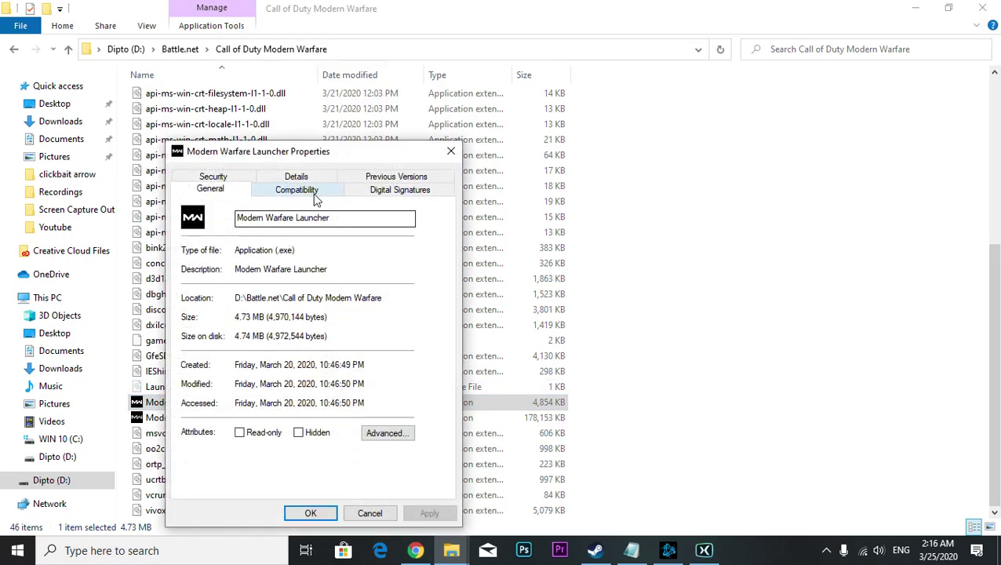
pyautogui.click(313, 197)
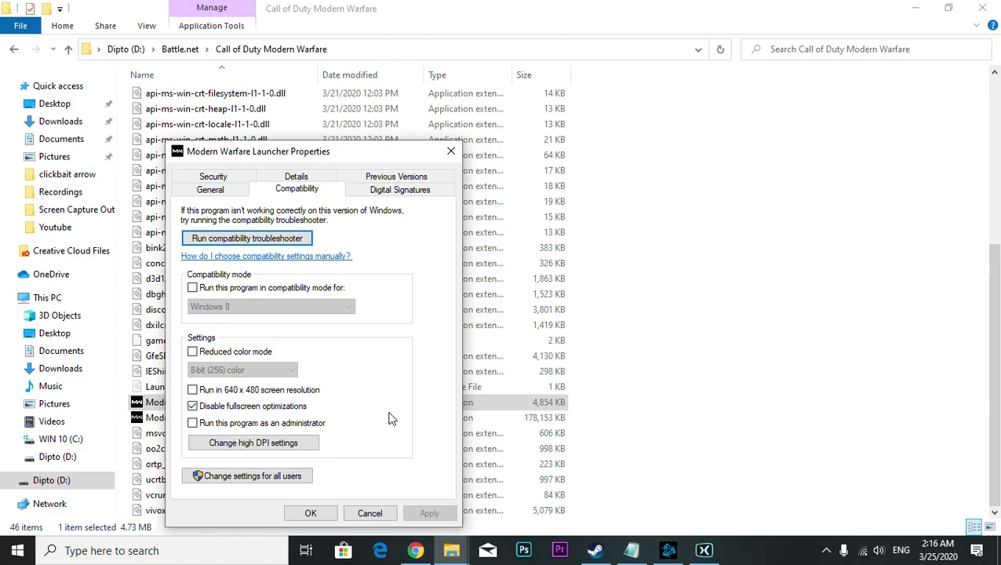
pyautogui.click(313, 515)
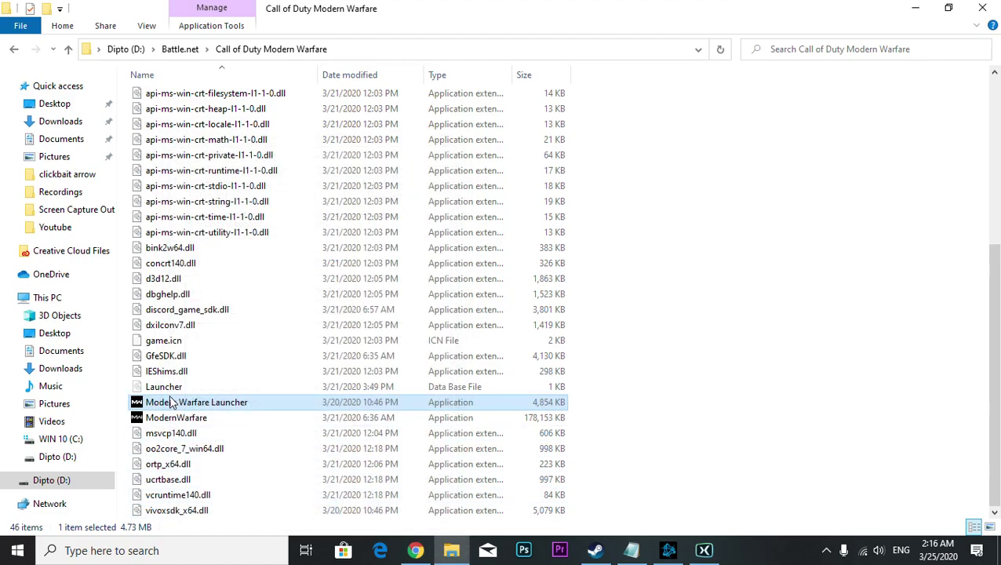
# - Tick Disable fullscreen optimizations for ModernWarfare and apply it, then reselect the two executables
pyautogui.click(171, 418)
pyautogui.rightClick(171, 418)
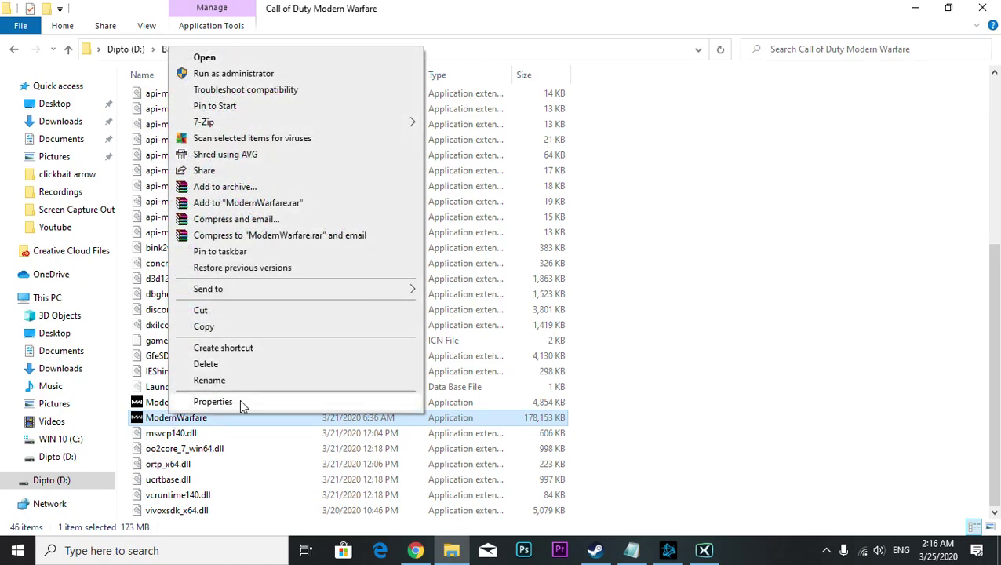
pyautogui.click(239, 399)
pyautogui.click(312, 192)
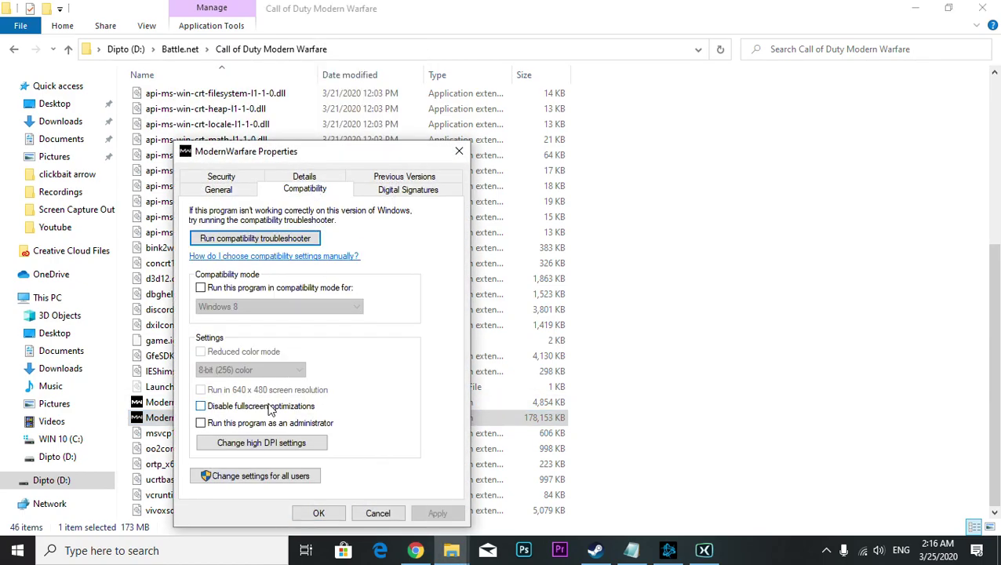
pyautogui.click(232, 411)
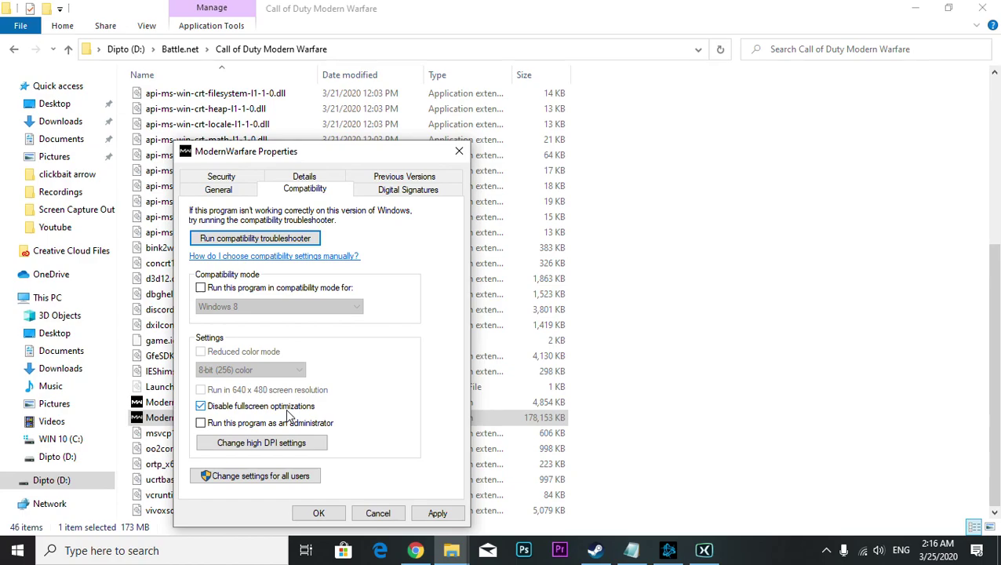
pyautogui.click(436, 514)
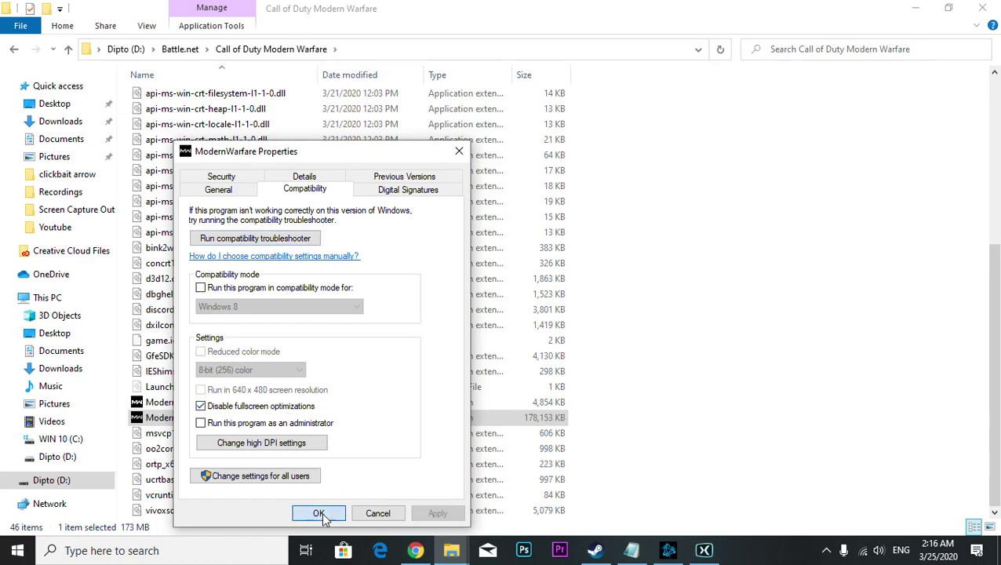
pyautogui.click(320, 513)
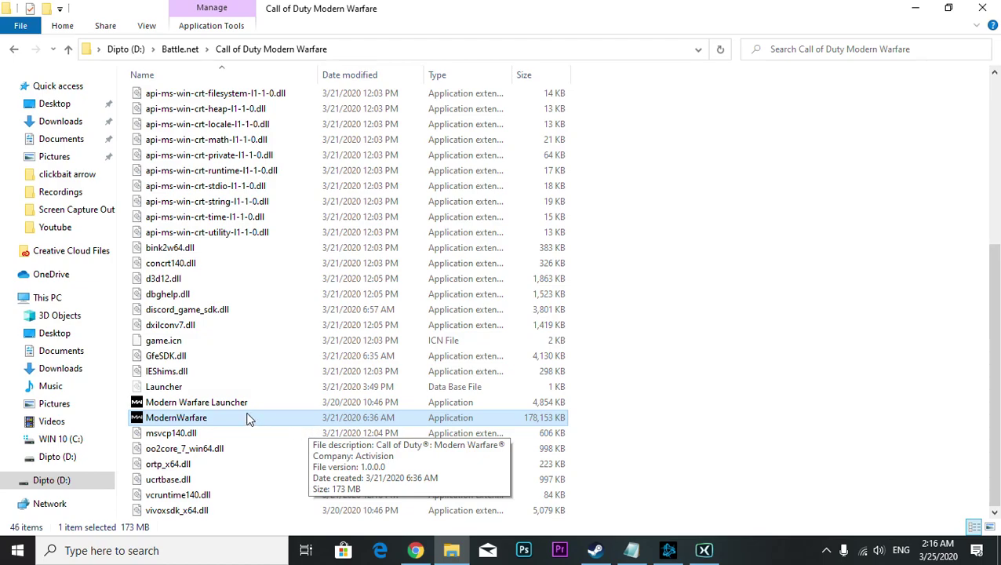
pyautogui.click(207, 407)
pyautogui.click(210, 418)
pyautogui.click(214, 407)
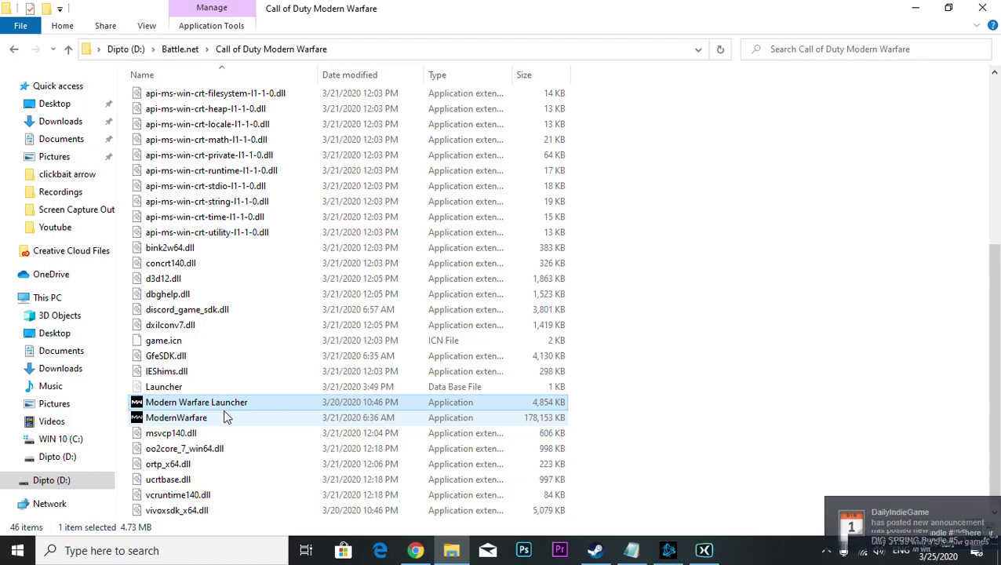
# - Search for cmd and launch Command Prompt as administrator
pyautogui.click(7, 555)
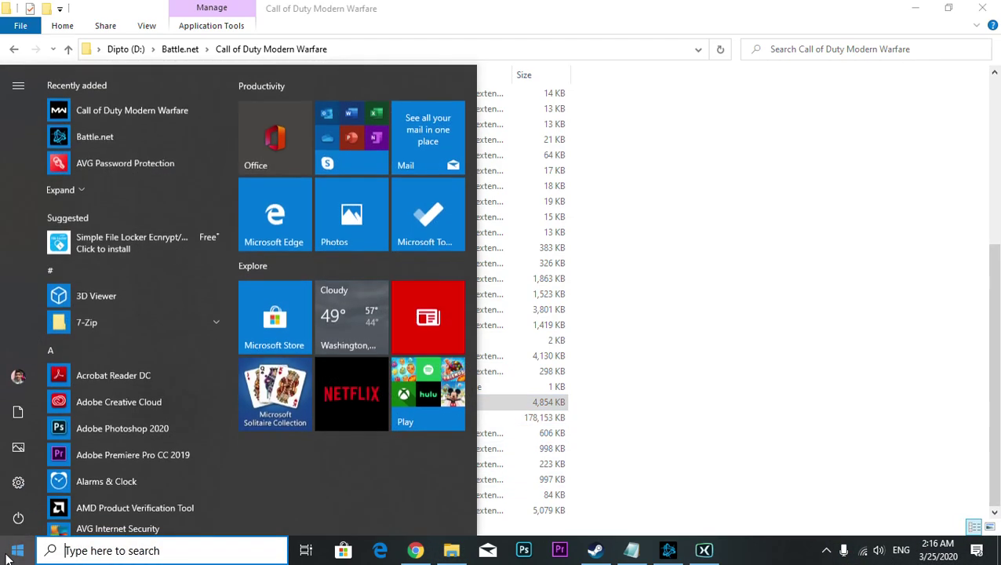
pyautogui.write('cmd')
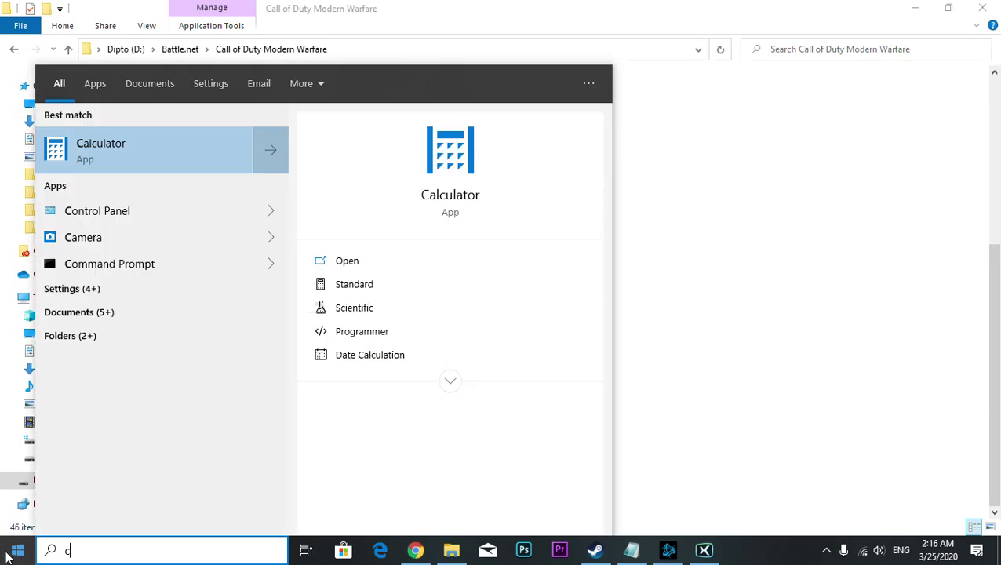
pyautogui.rightClick(141, 160)
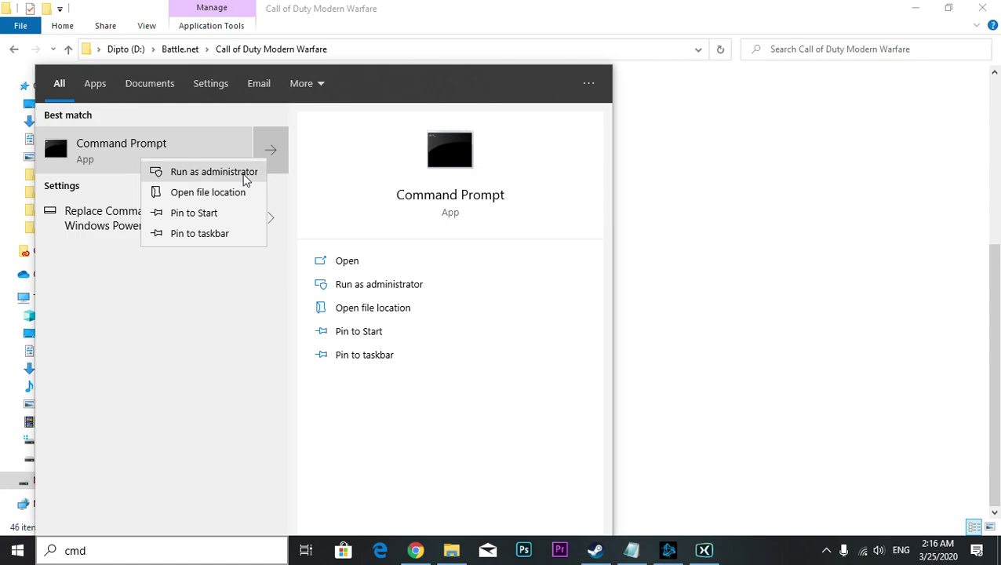
pyautogui.click(246, 177)
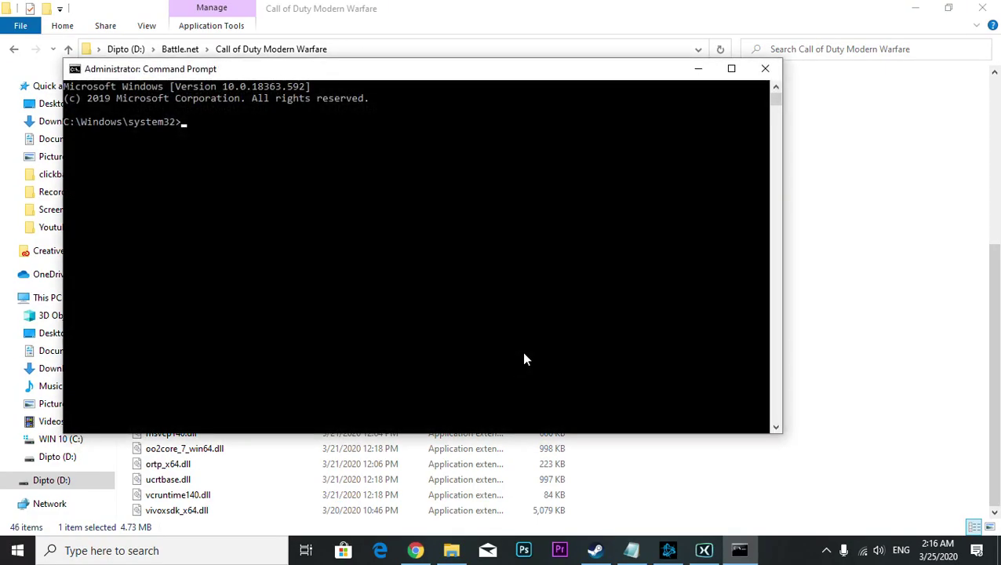
# - Cut the 'bcdedit /set disabledynamictick yes' line from the note and paste it into Command Prompt
pyautogui.click(630, 550)
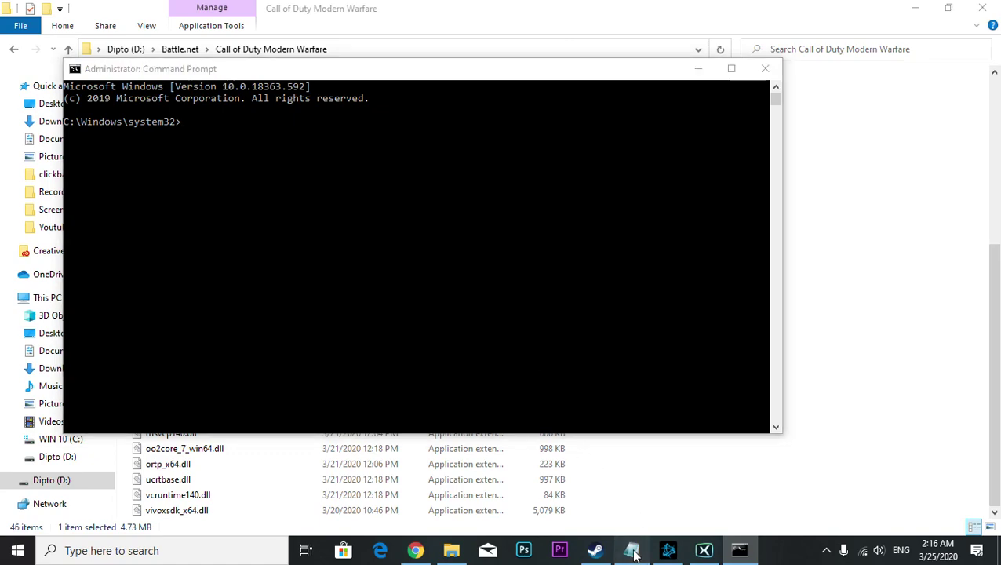
pyautogui.hotkey('ctrl', 'a')
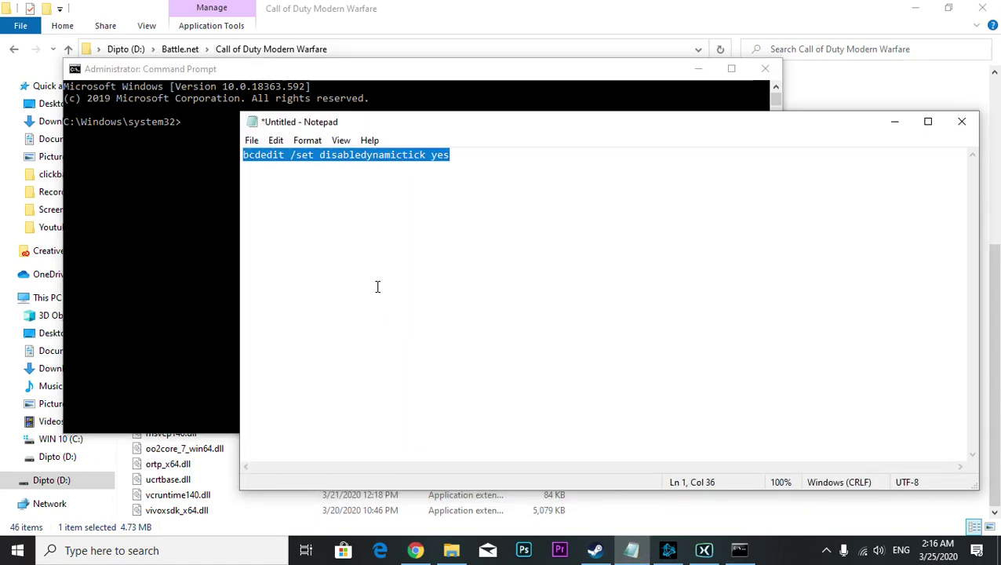
pyautogui.hotkey('ctrl', 'x')
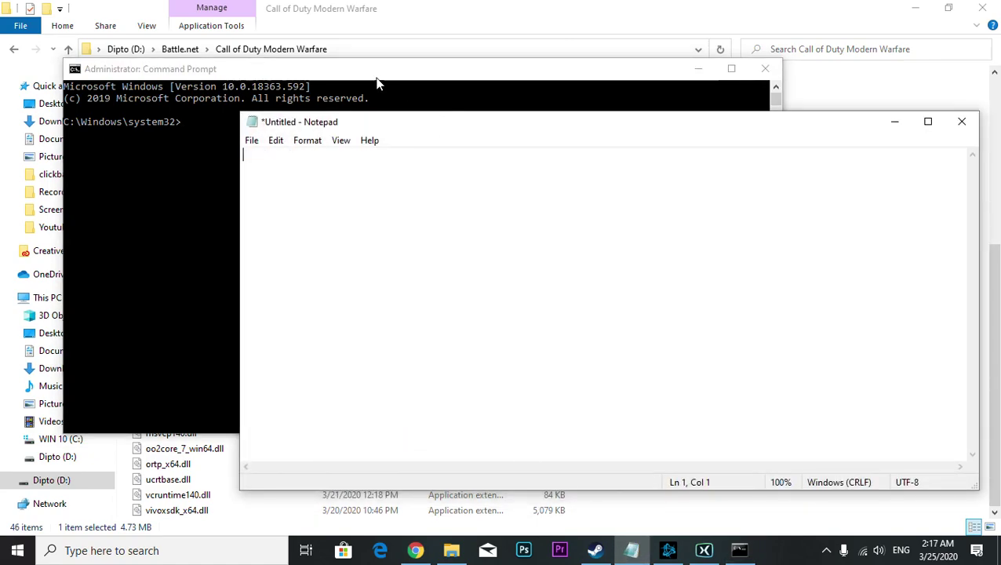
pyautogui.click(328, 71)
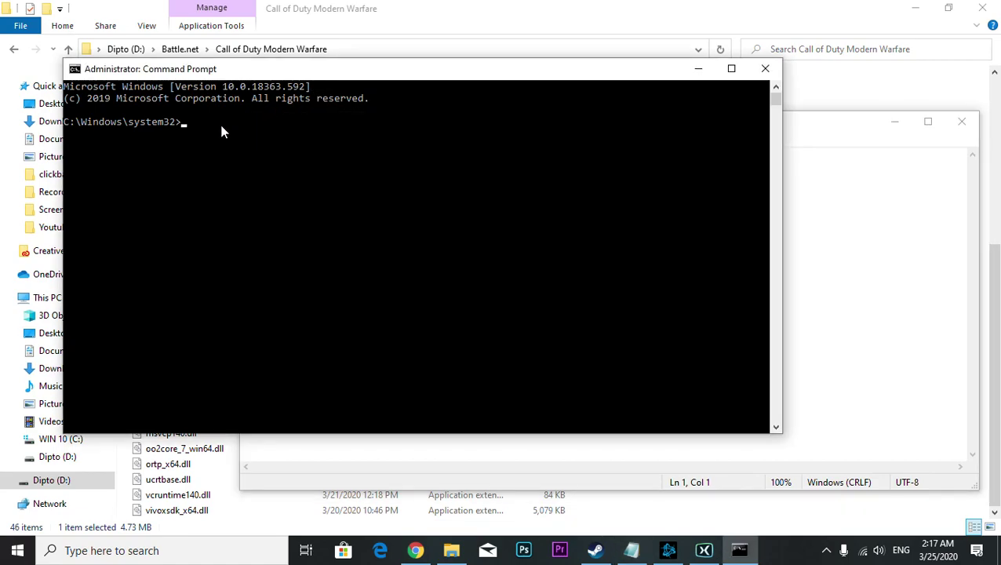
pyautogui.hotkey('ctrl', 'v')
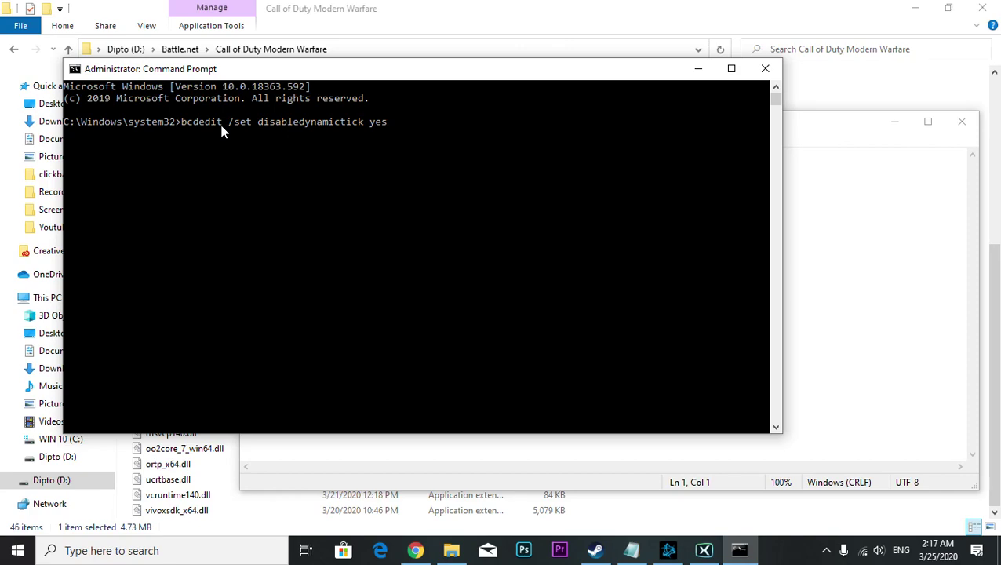
# - Close Command Prompt and minimize Notepad to show the game folder again
pyautogui.click(765, 68)
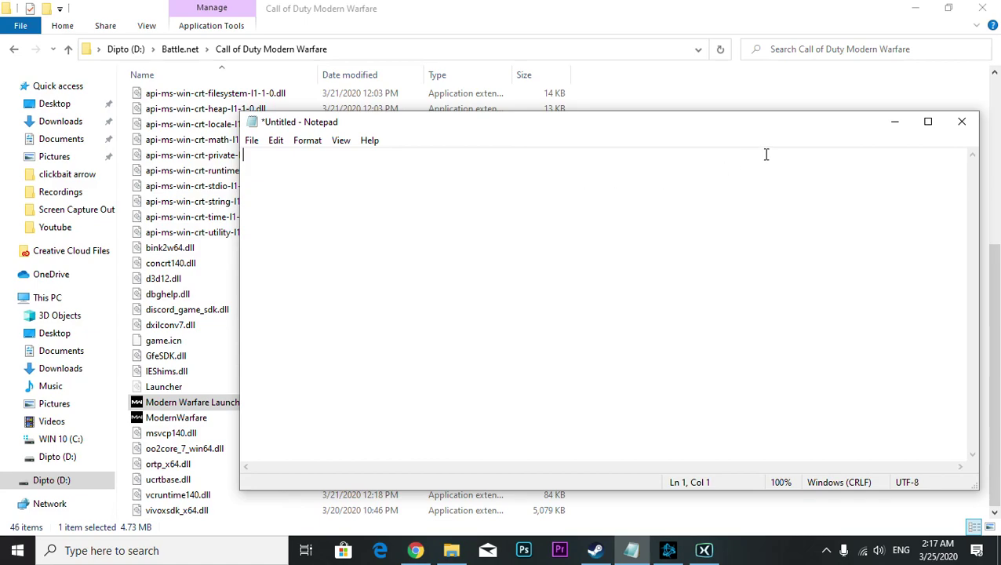
pyautogui.click(894, 124)
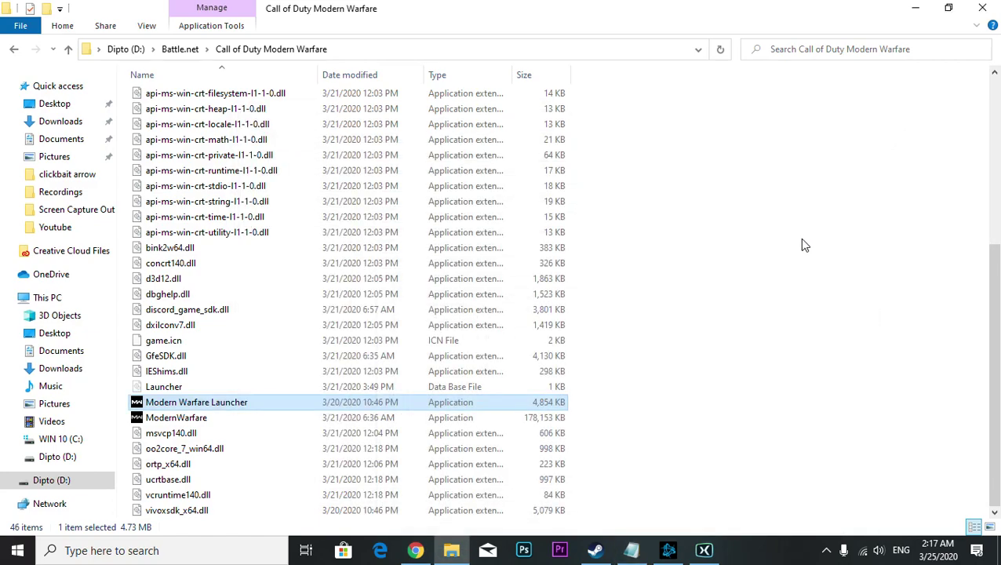
# - Revisit Chrome's SoftRadar Timer Resolution download page, then minimize Chrome and File Explorer
pyautogui.click(416, 549)
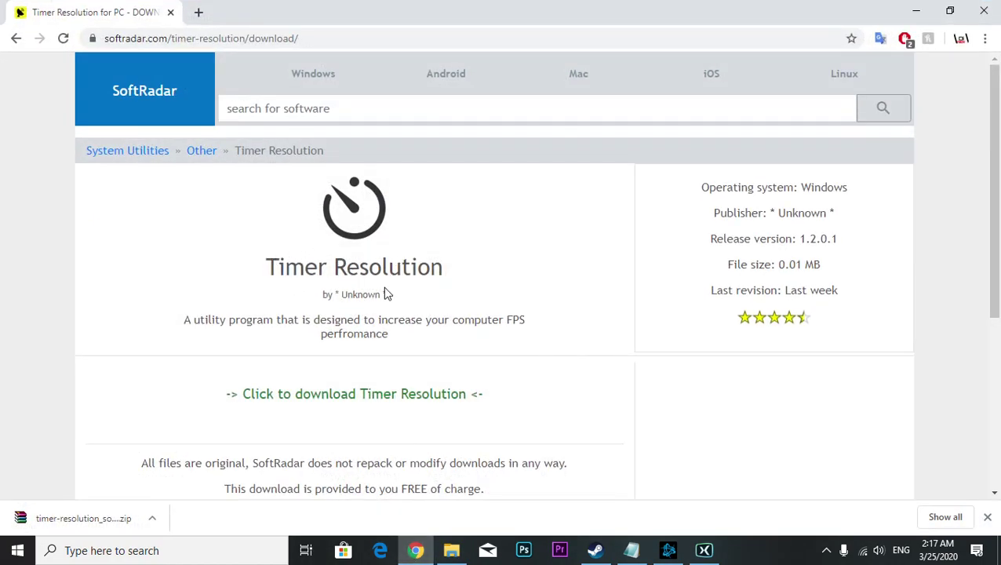
pyautogui.click(319, 37)
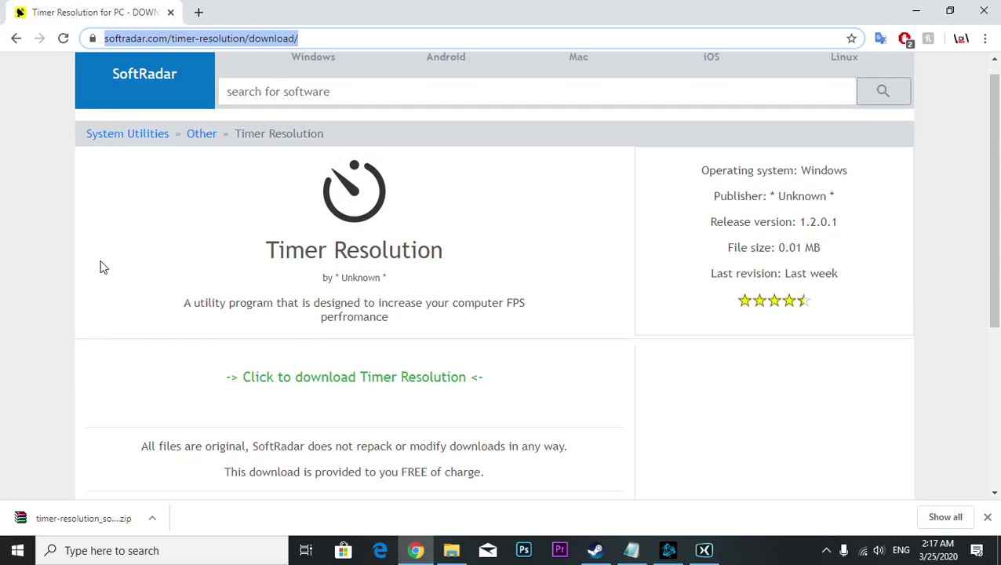
pyautogui.scroll(-2, 104, 266)
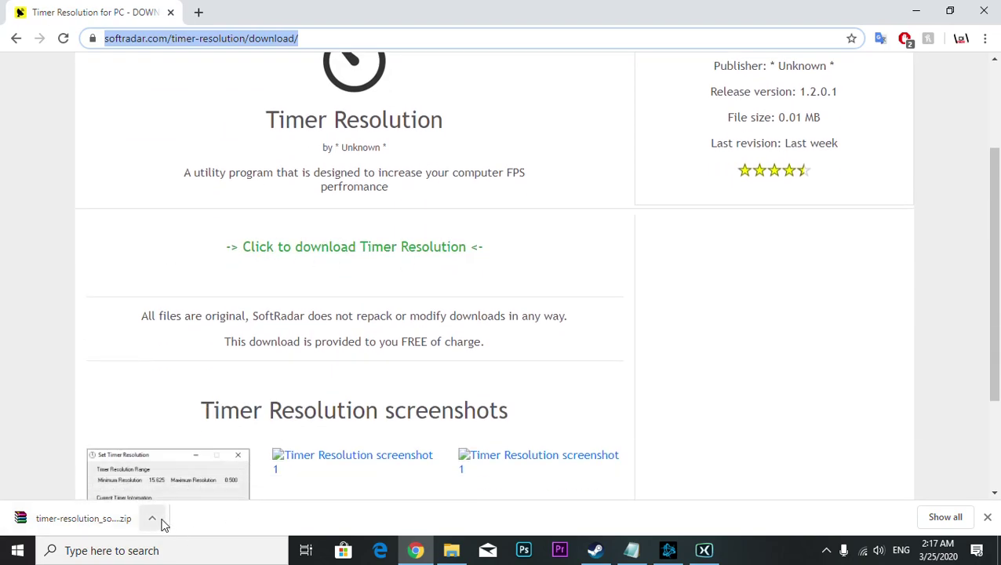
pyautogui.click(915, 11)
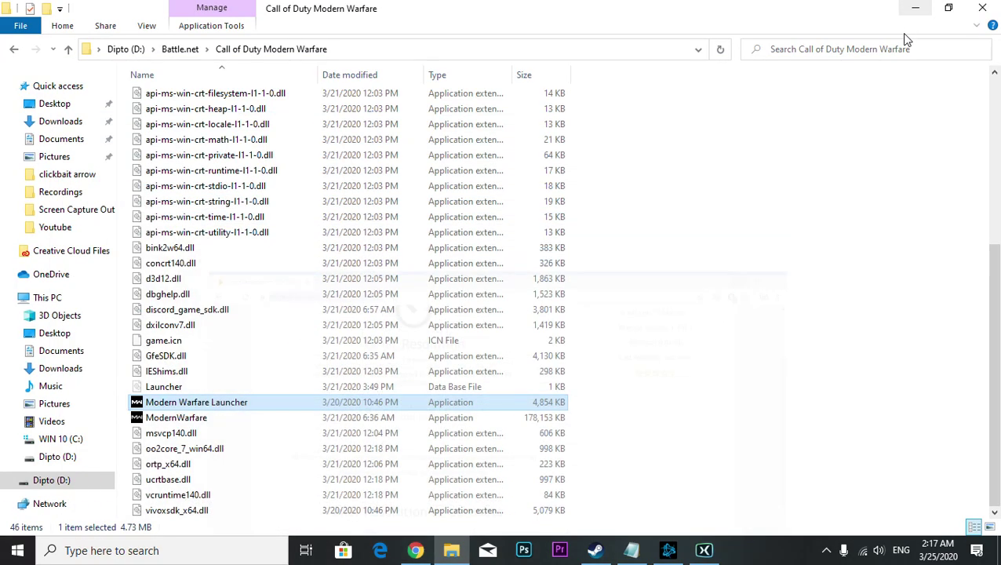
pyautogui.click(912, 8)
# - Extract timer-resolution_softradar-com.zip onto the desktop, declining to replace the existing TimerResolution file
pyautogui.click(946, 12)
pyautogui.click(865, 106)
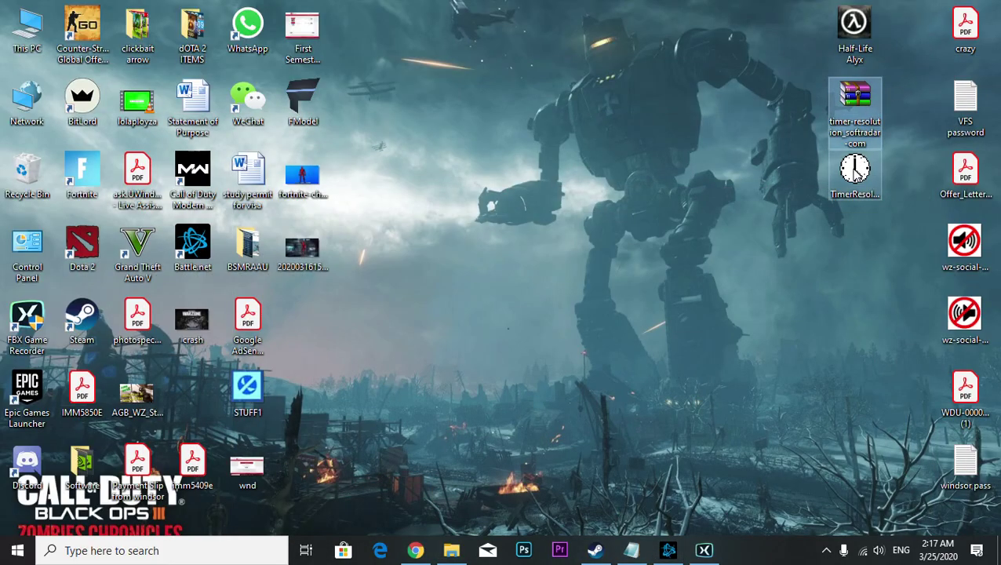
pyautogui.click(848, 178)
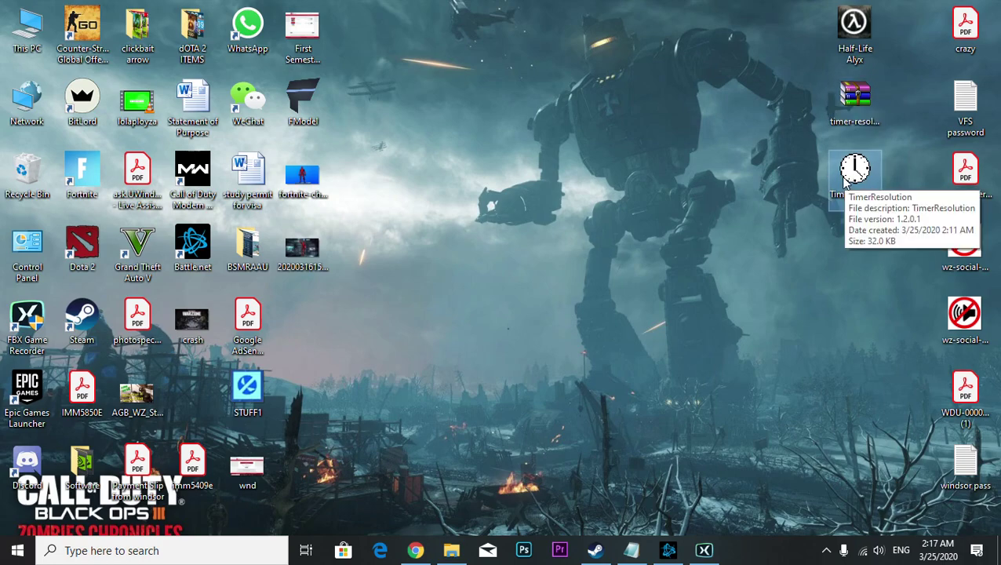
pyautogui.hotkey('shift', 'Up')
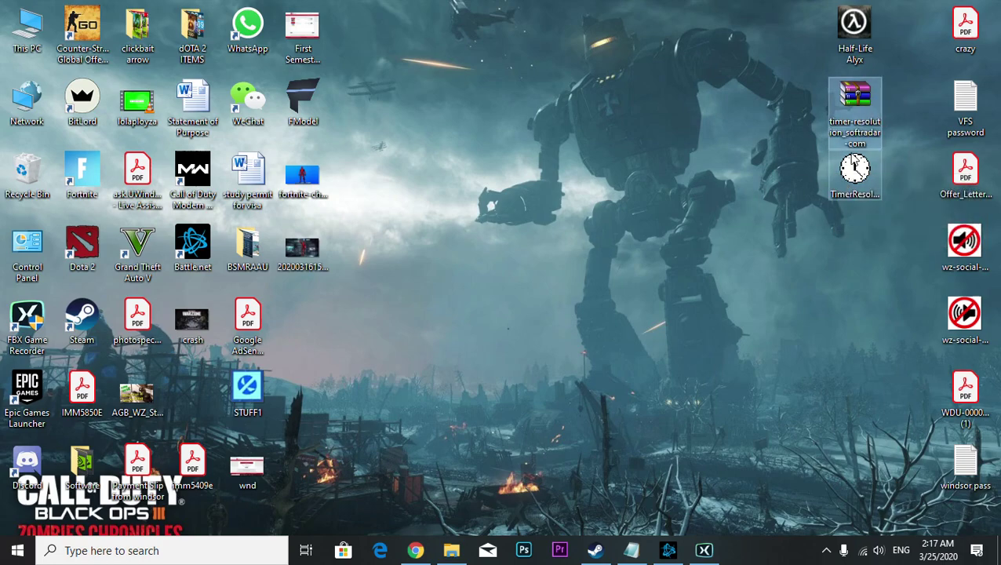
pyautogui.rightClick(857, 101)
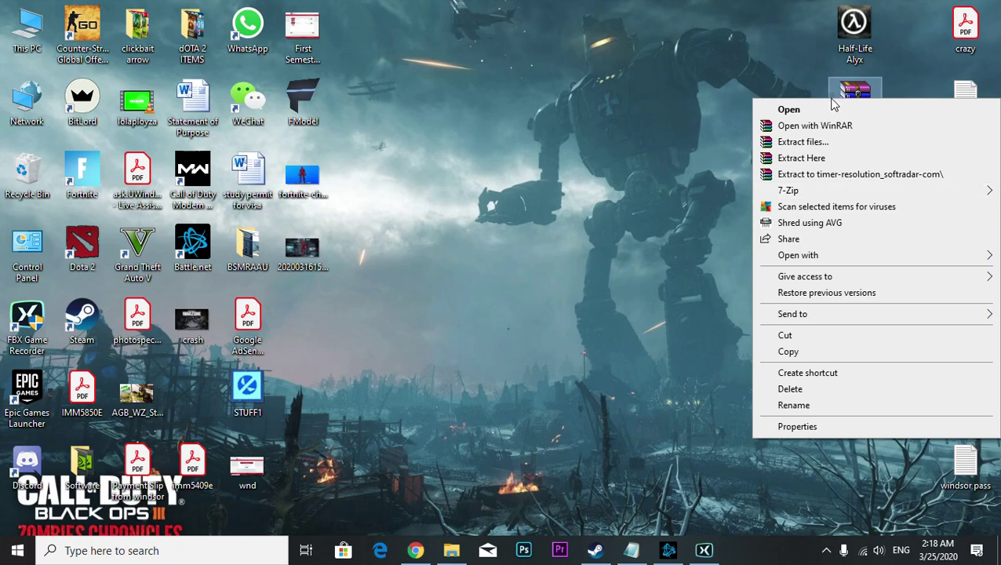
pyautogui.click(819, 158)
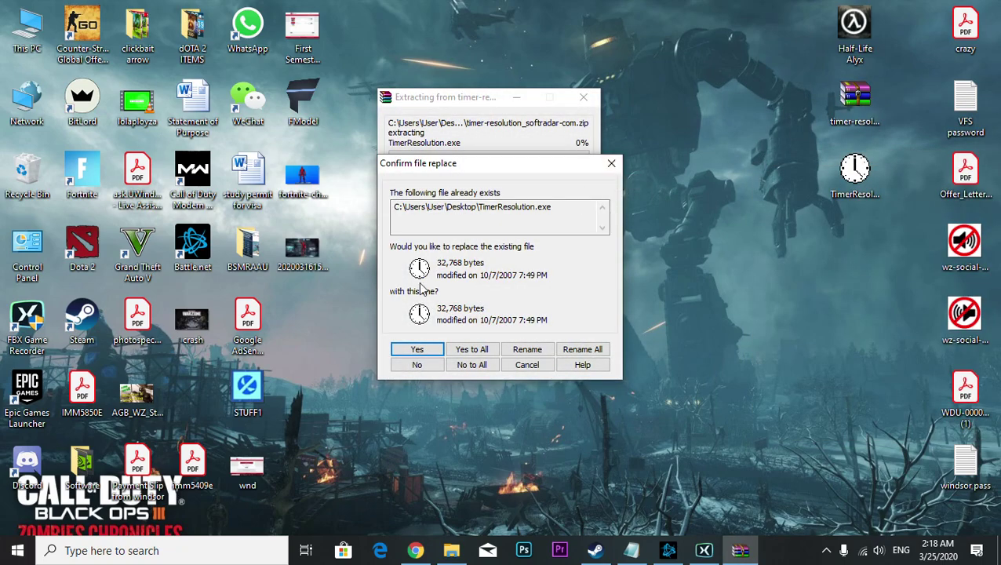
pyautogui.click(611, 162)
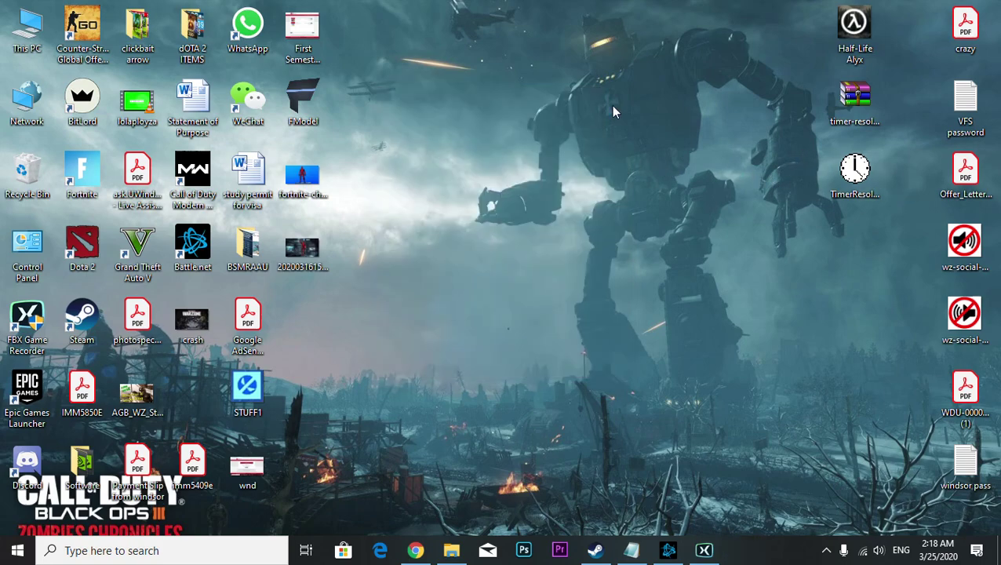
pyautogui.click(851, 196)
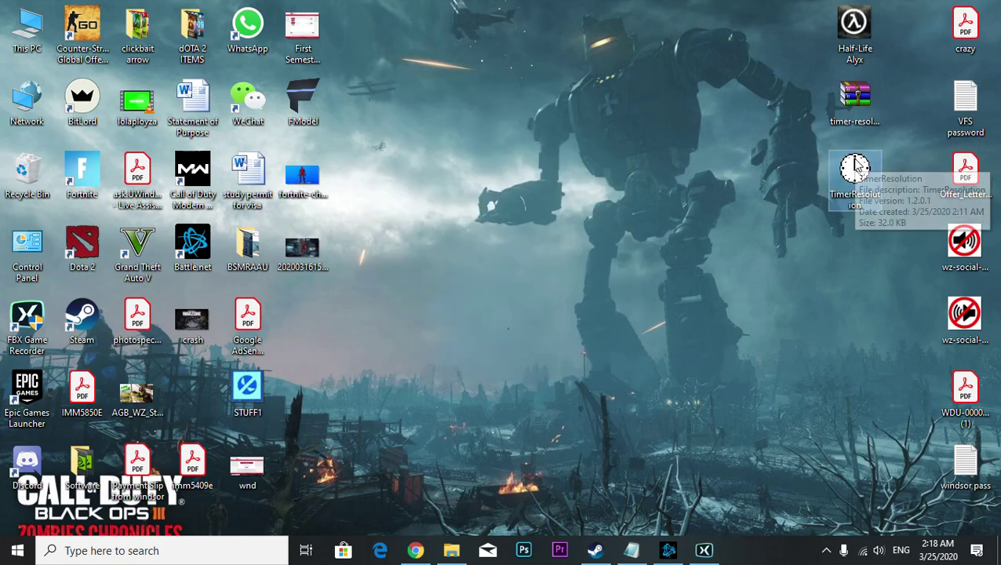
# - Launch TimerResolution, set it to Maximum (0.499 ms), then restore the 1.000 ms default
pyautogui.doubleClick(853, 171)
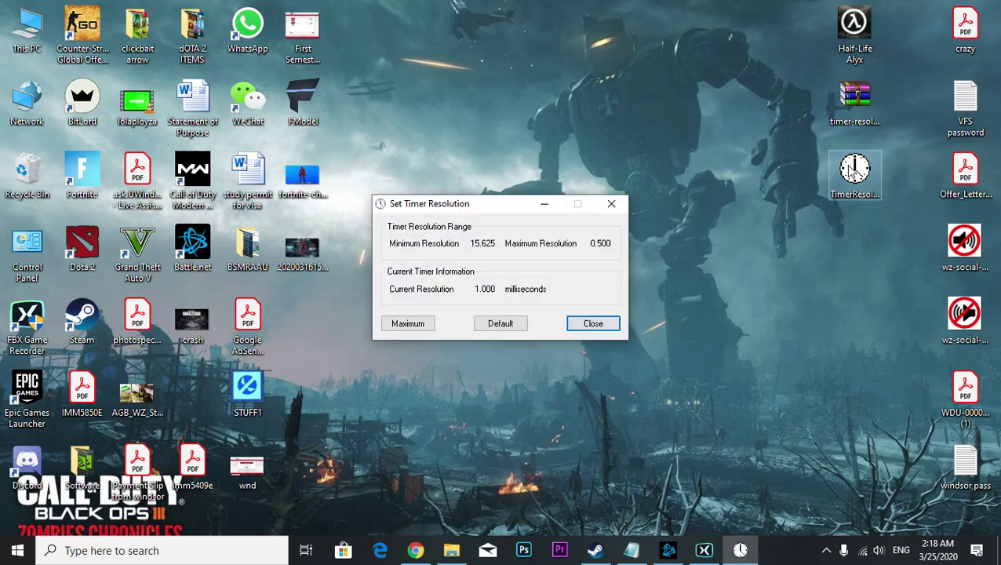
pyautogui.moveTo(492, 208); pyautogui.dragTo(517, 157)
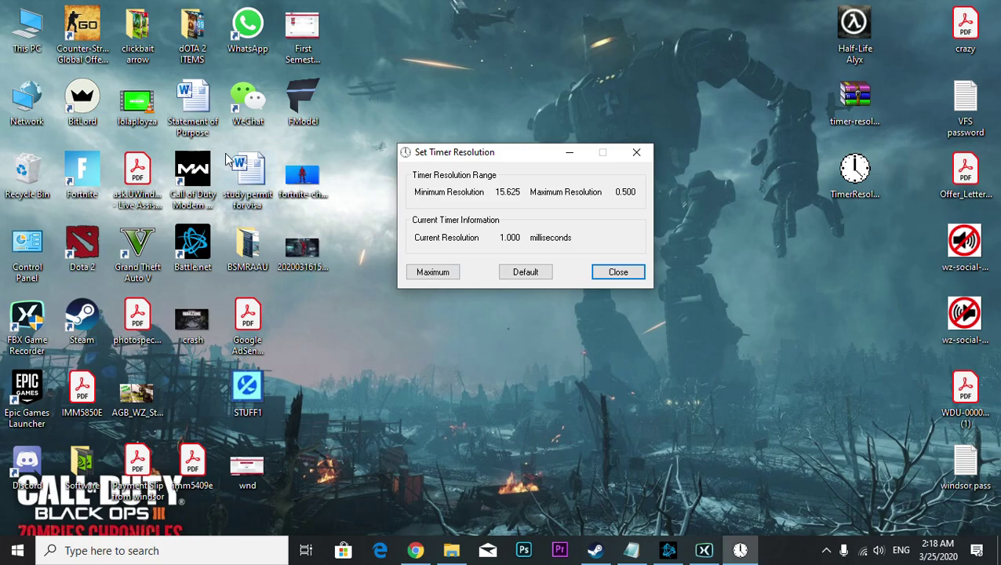
pyautogui.click(431, 271)
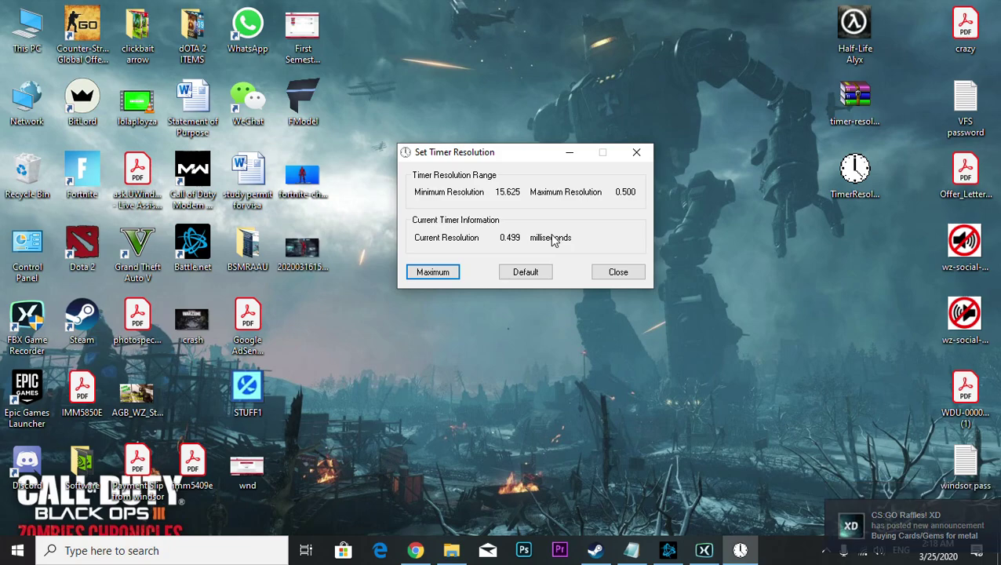
pyautogui.click(514, 273)
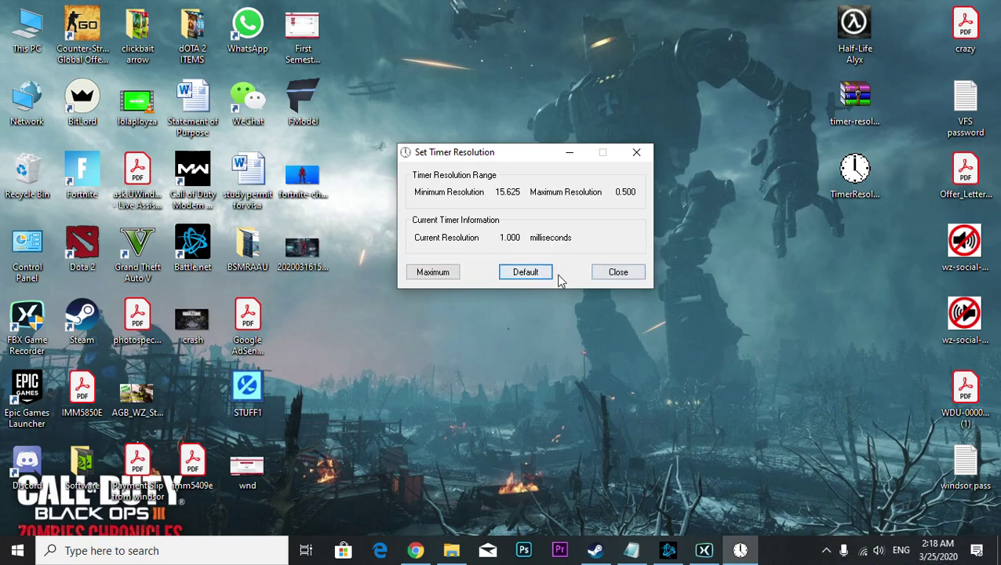
# - Close Timer Resolution, refresh the desktop three times, and bring back Battle.net's Call of Duty: MW page
pyautogui.click(618, 272)
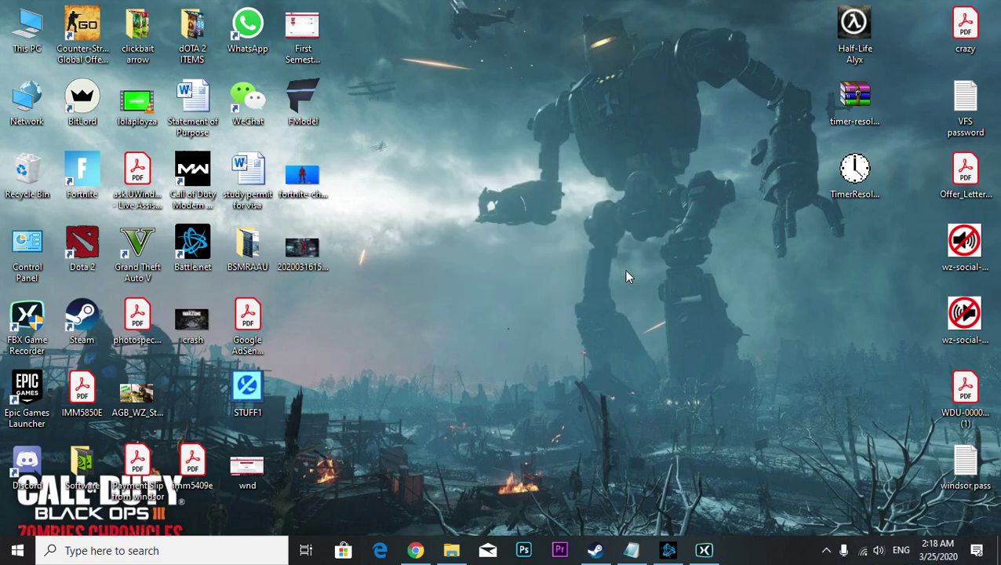
pyautogui.rightClick(618, 190)
pyautogui.click(645, 233)
pyautogui.rightClick(564, 181)
pyautogui.click(594, 226)
pyautogui.rightClick(575, 196)
pyautogui.click(604, 233)
pyautogui.click(670, 550)
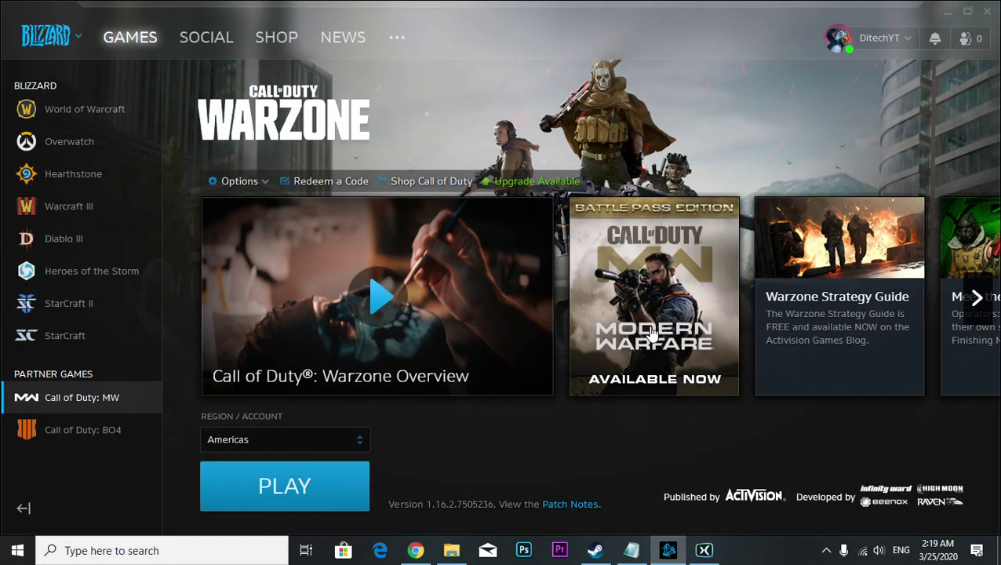